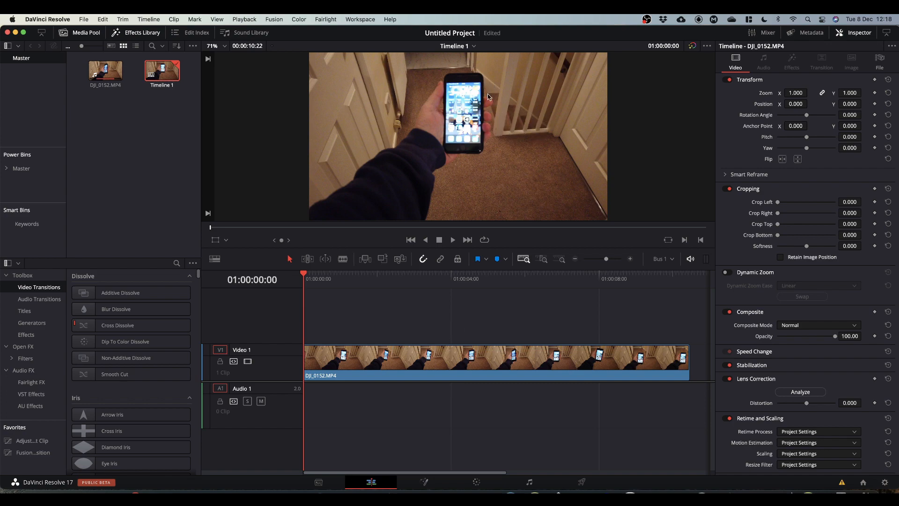
Step: Select the clip on the timeline, move the playhead slightly forward, and open it in the Fusion page
{"action": "left_click", "coordinate": [431, 362]}
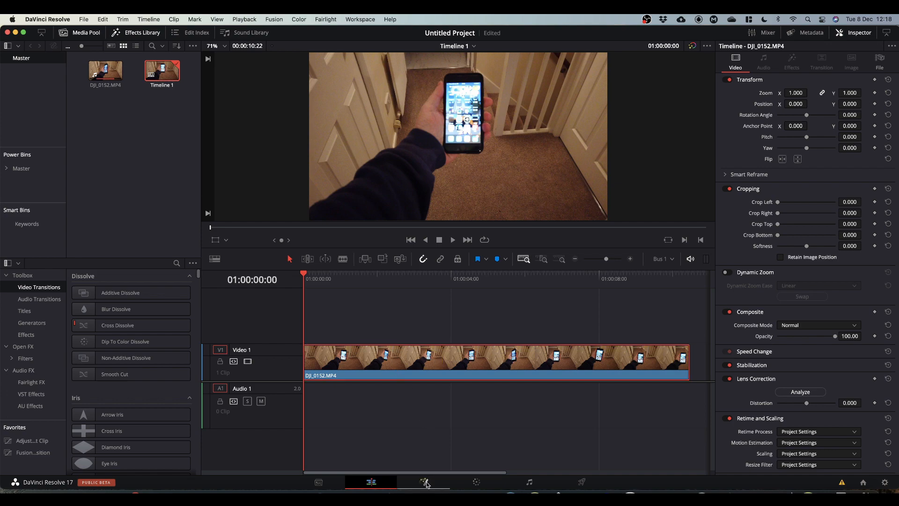
{"action": "left_click_drag", "start_coordinate": [303, 275], "coordinate": [361, 275]}
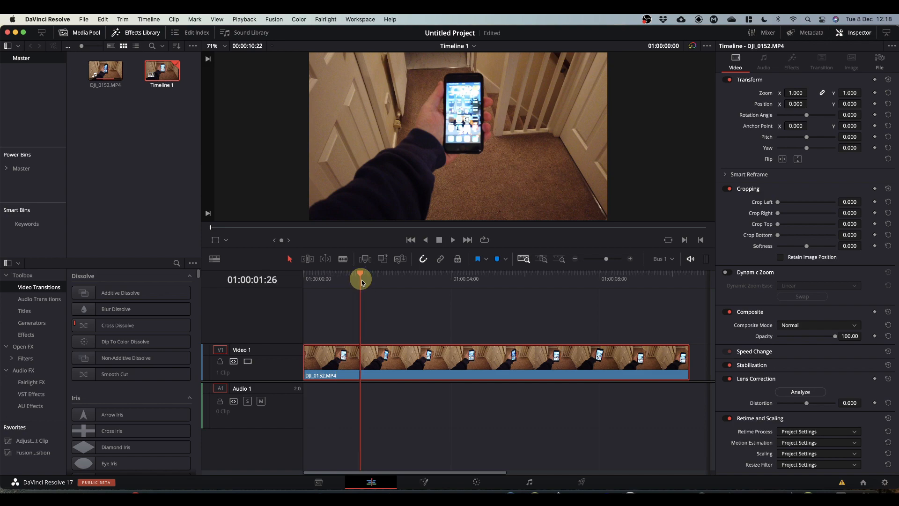
{"action": "left_click", "coordinate": [424, 481]}
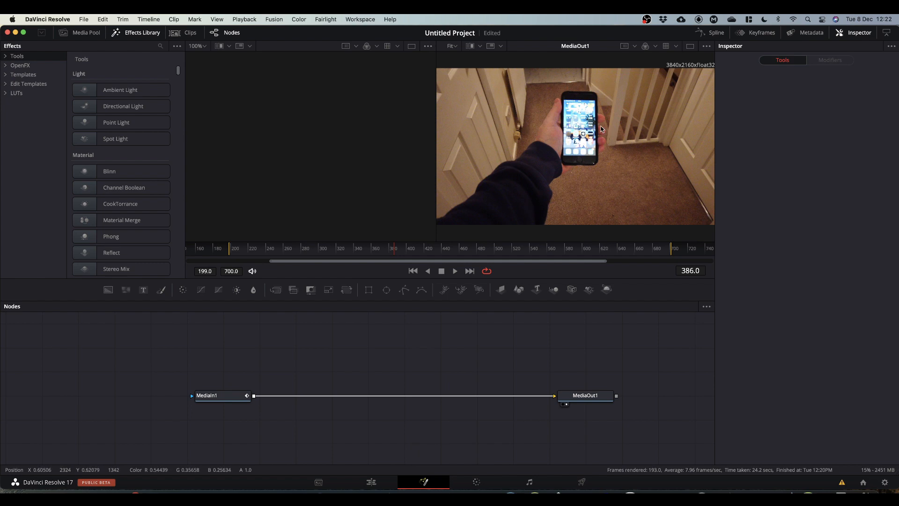
Step: Add a Planar Tracker node after MediaIn1
{"action": "left_click", "coordinate": [217, 395]}
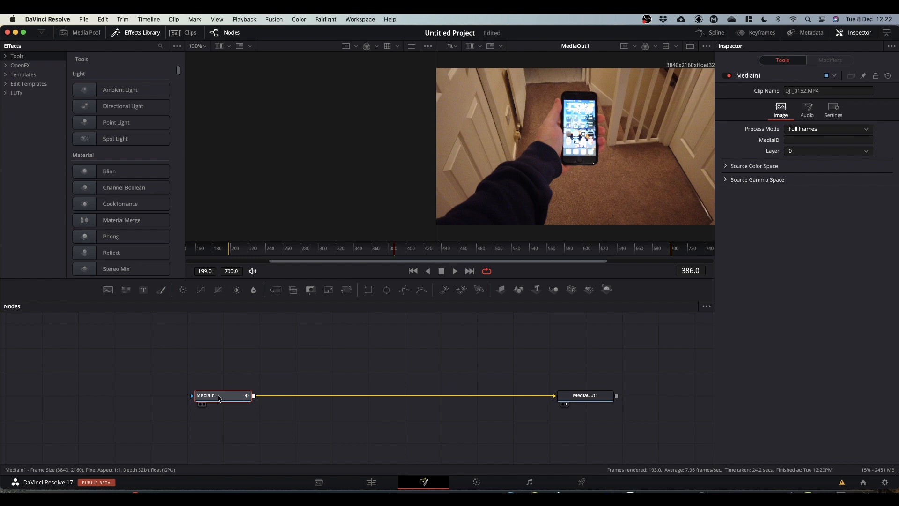
{"action": "key", "text": "shift+space"}
{"action": "type", "text": "planar"}
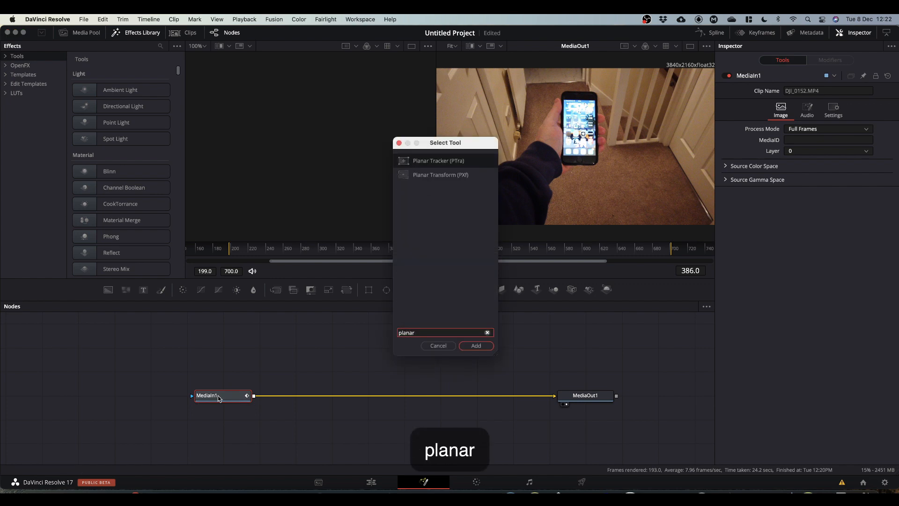
{"action": "key", "text": "Return"}
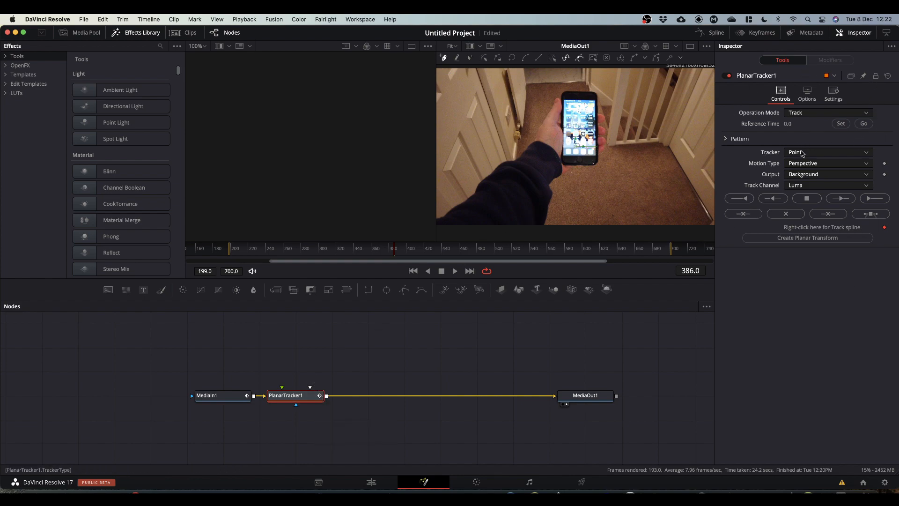
Step: Set the tracker to Hybrid Point/Area and draw a four-point shape around the phone screen
{"action": "left_click", "coordinate": [801, 153]}
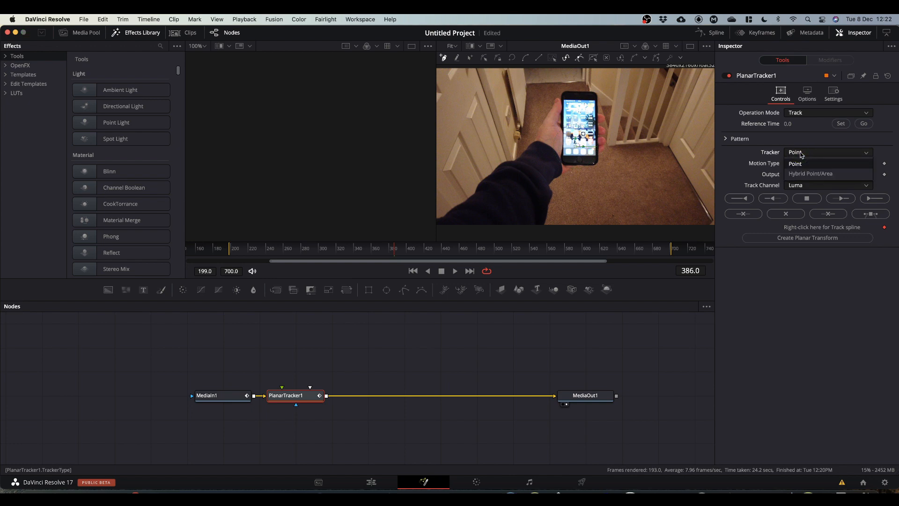
{"action": "left_click", "coordinate": [805, 176]}
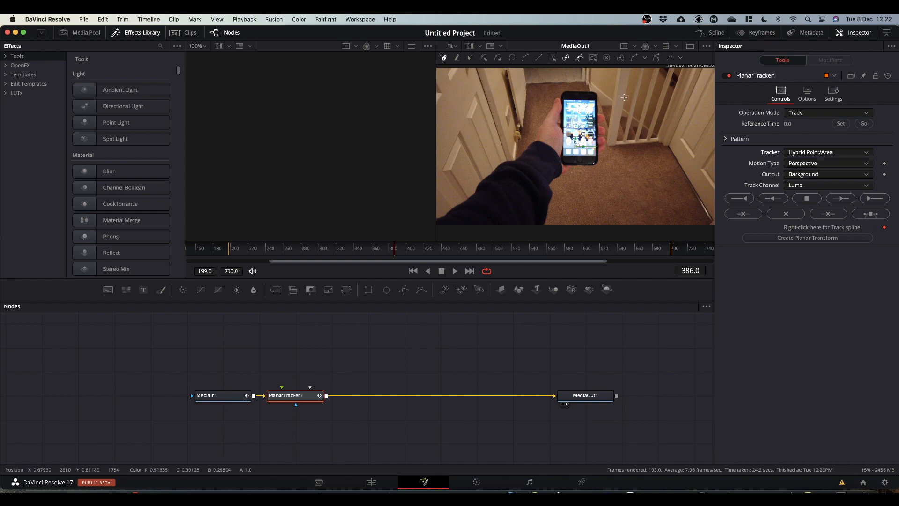
{"action": "left_click_drag", "start_coordinate": [562, 96], "coordinate": [590, 96]}
{"action": "left_click", "coordinate": [562, 157]}
{"action": "left_click", "coordinate": [596, 158]}
{"action": "left_click", "coordinate": [596, 98]}
{"action": "left_click", "coordinate": [566, 100]}
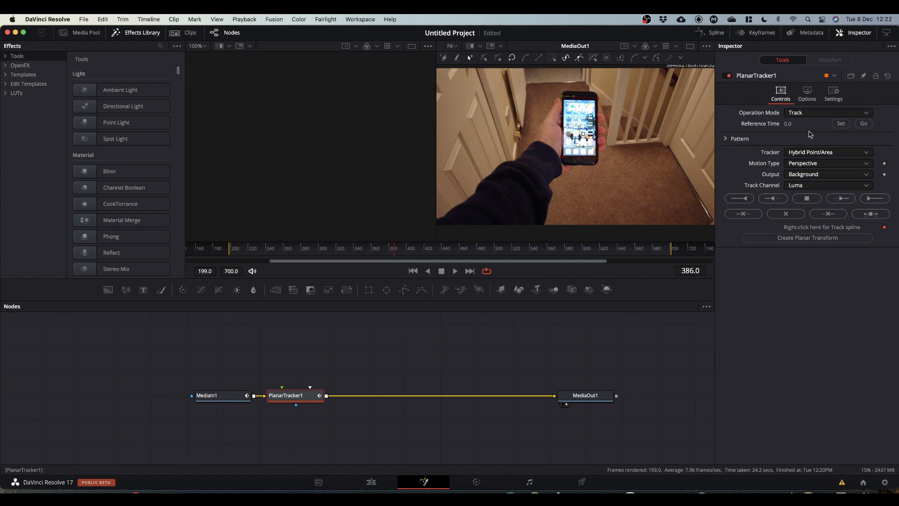
Step: Set frame 386 as the reference time and track the phone screen forward, then backward from the reference frame
{"action": "left_click", "coordinate": [841, 123]}
{"action": "left_click", "coordinate": [874, 199]}
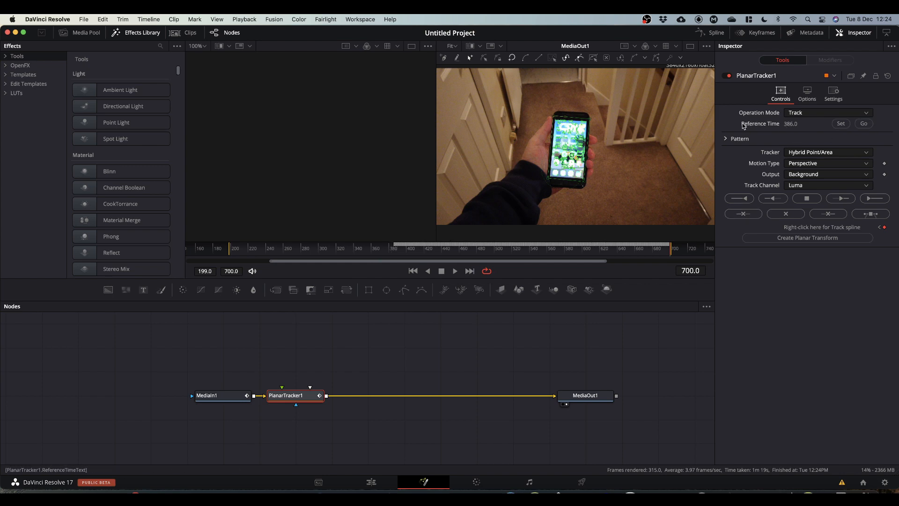
{"action": "left_click", "coordinate": [864, 124]}
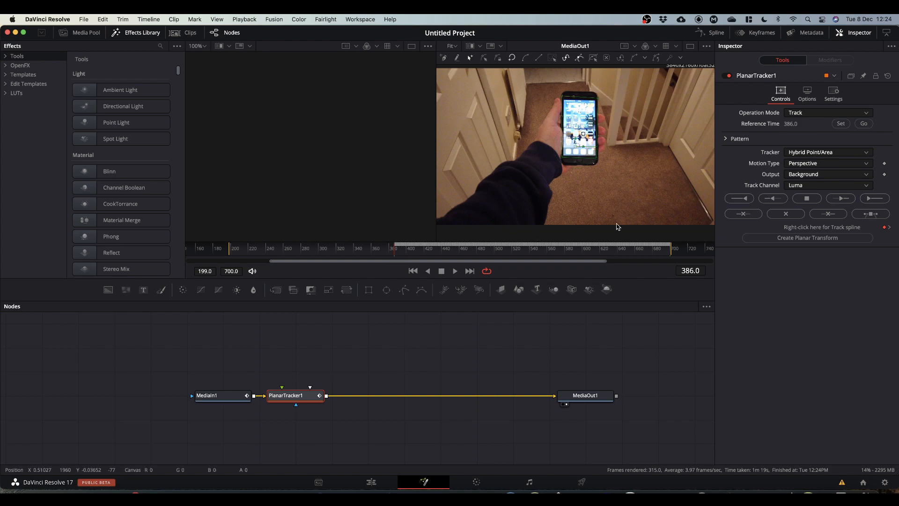
{"action": "left_click", "coordinate": [741, 199]}
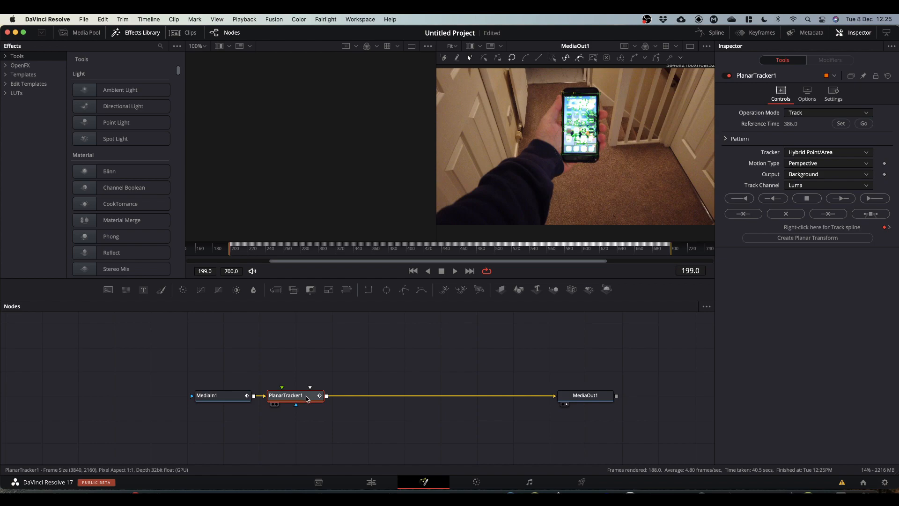
Step: Pull the PlanarTracker node out of the chain and create a Planar Transform node, placing it above MediaIn1
{"action": "key", "text": "shift"}
{"action": "left_click_drag", "start_coordinate": [307, 398], "coordinate": [655, 361]}
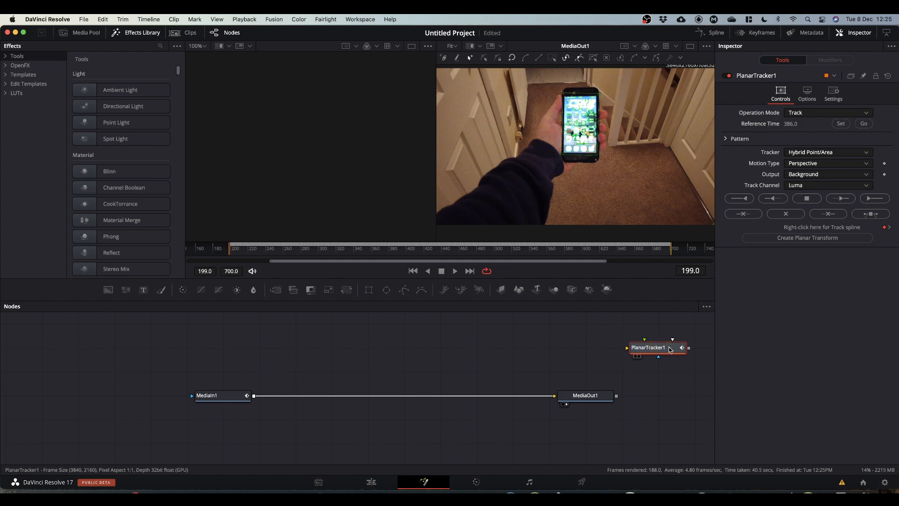
{"action": "left_click", "coordinate": [804, 239]}
{"action": "left_click", "coordinate": [37, 328]}
{"action": "left_click_drag", "start_coordinate": [37, 329], "coordinate": [401, 353]}
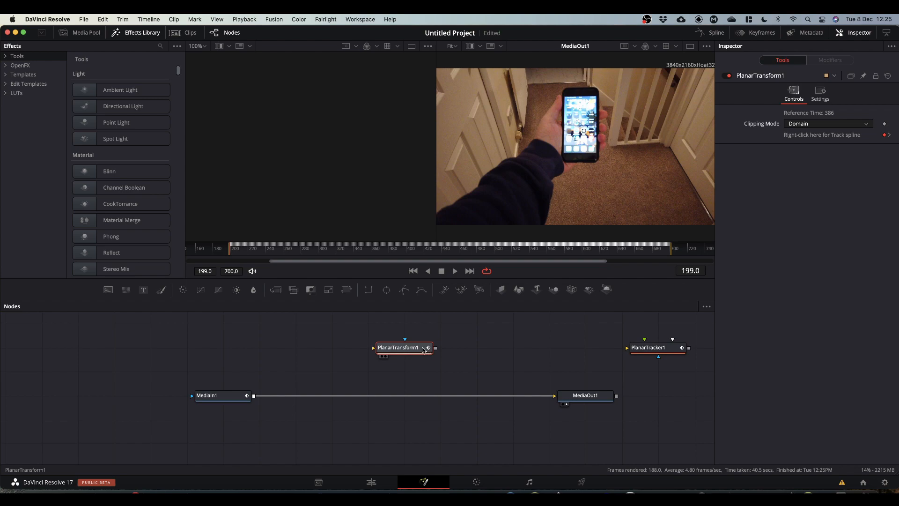
{"action": "left_click_drag", "start_coordinate": [395, 350], "coordinate": [333, 348]}
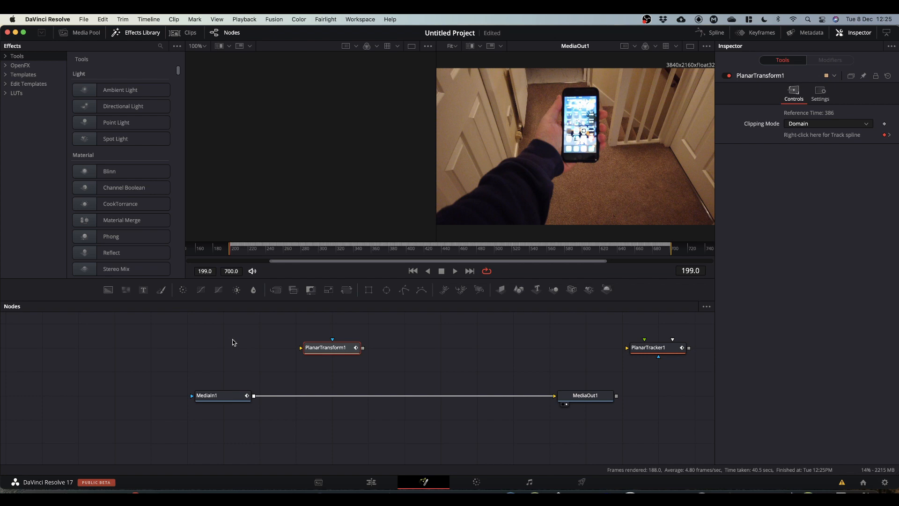
Step: Insert a Merge node after MediaIn1
{"action": "left_click", "coordinate": [222, 398]}
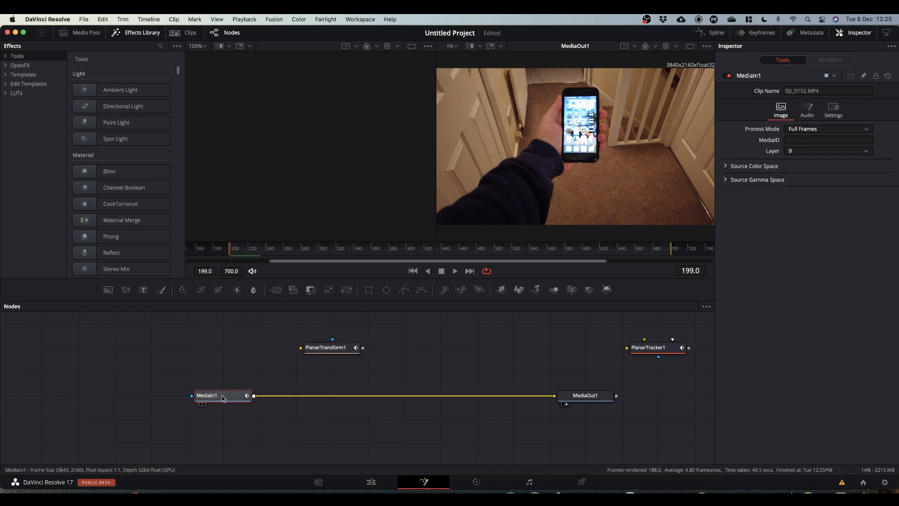
{"action": "left_click", "coordinate": [276, 290]}
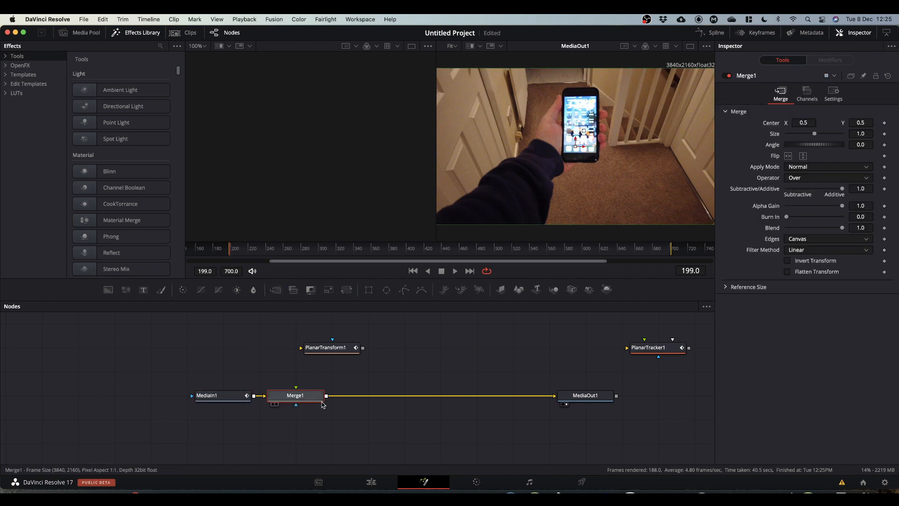
{"action": "left_click_drag", "start_coordinate": [303, 398], "coordinate": [346, 396]}
Step: Connect the Planar Transform output to the Merge foreground input and place it just above the Merge
{"action": "left_click", "coordinate": [364, 351]}
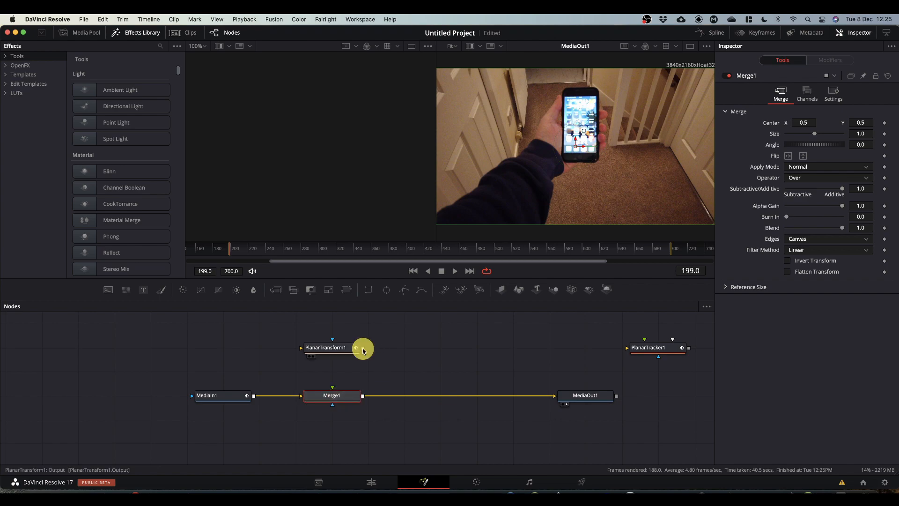
{"action": "left_click_drag", "start_coordinate": [363, 350], "coordinate": [333, 391]}
{"action": "left_click_drag", "start_coordinate": [334, 346], "coordinate": [335, 369]}
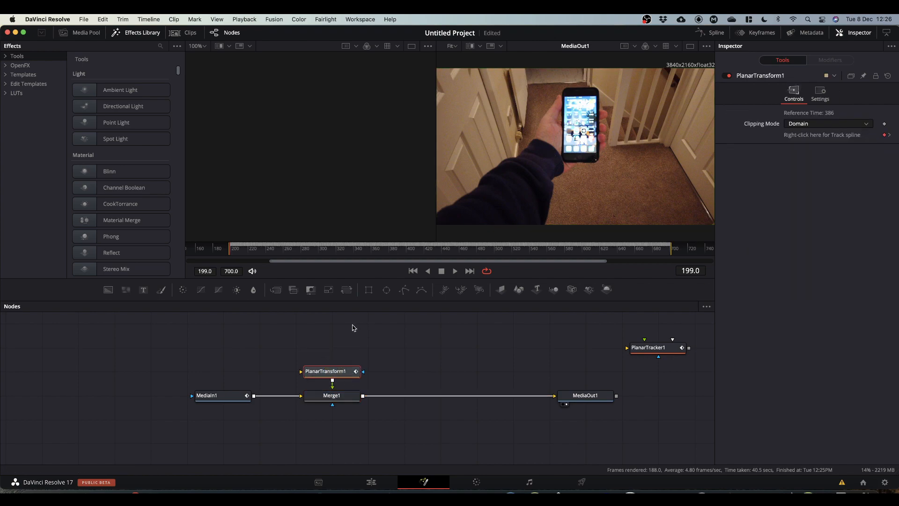
Step: Add a Text node above the Planar Transform and enter the text iPhone
{"action": "scroll", "coordinate": [354, 327], "scroll_direction": "up", "scroll_amount": 3}
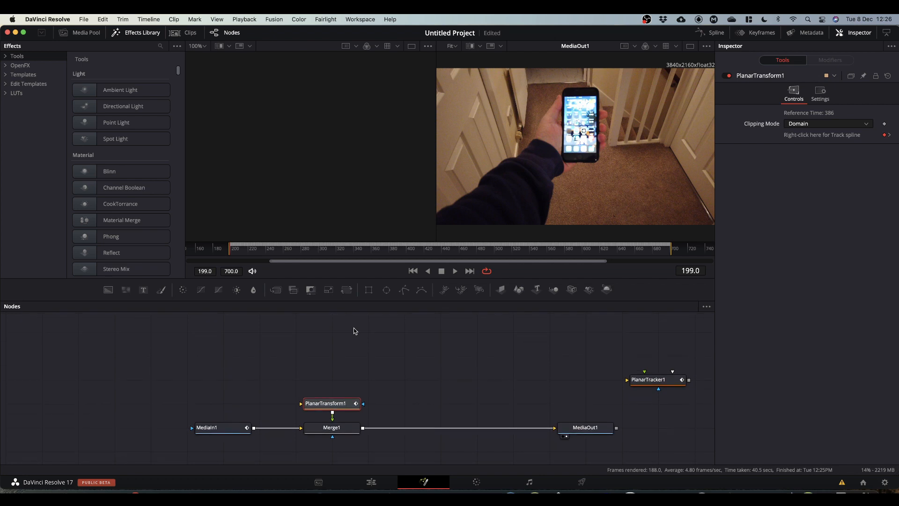
{"action": "left_click_drag", "start_coordinate": [143, 290], "coordinate": [343, 139]}
{"action": "left_click", "coordinate": [787, 172]}
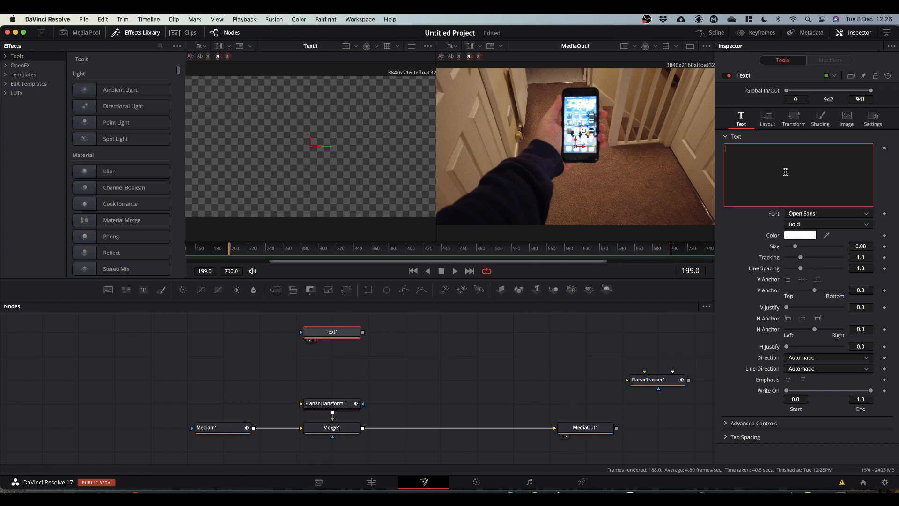
{"action": "type", "text": "iPho"}
{"action": "type", "text": "ne"}
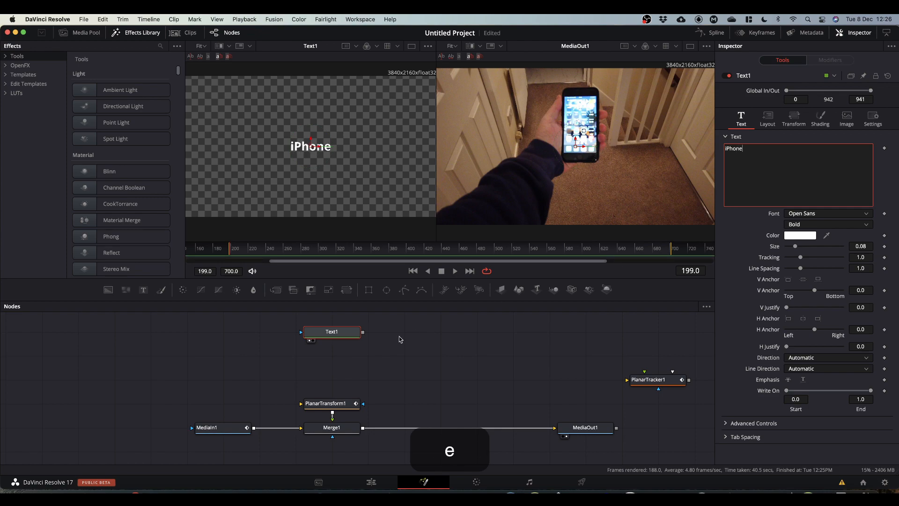
Step: Set the text font to Rubik Black Italic and increase its size to about 0.0866
{"action": "left_click", "coordinate": [805, 214]}
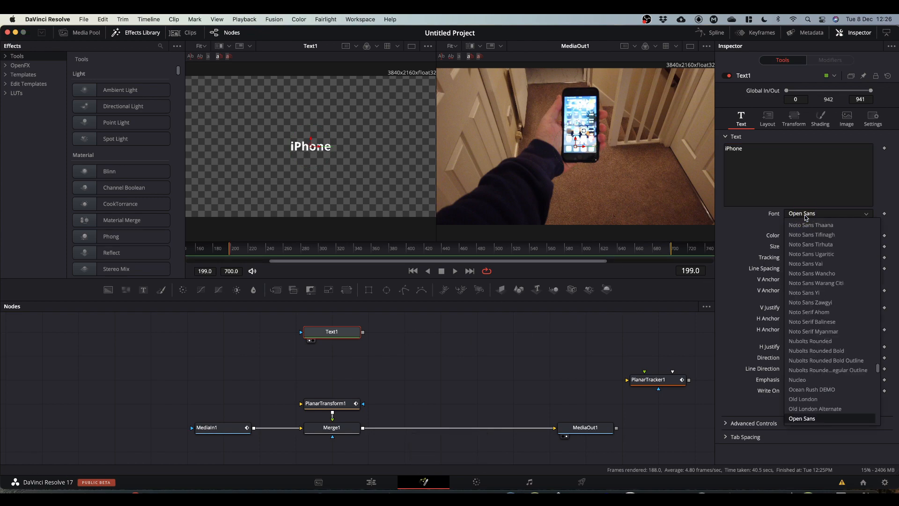
{"action": "type", "text": "ru"}
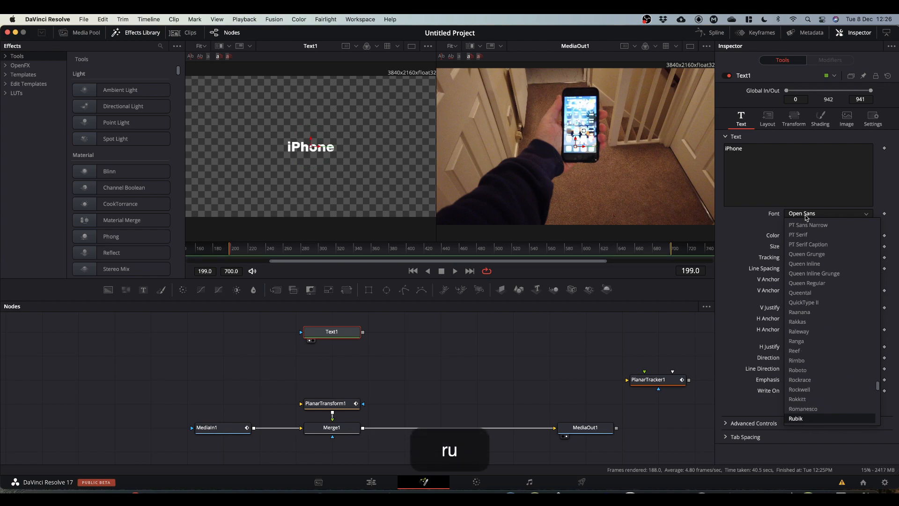
{"action": "key", "text": "Return"}
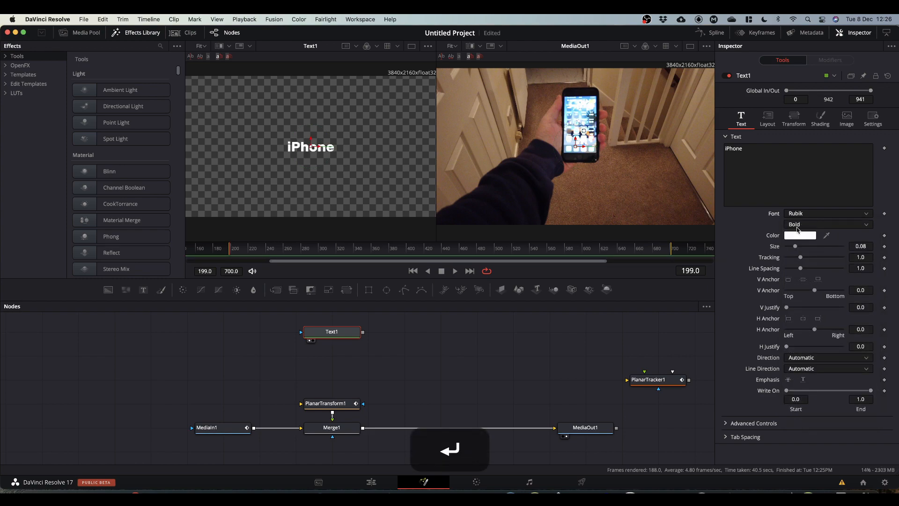
{"action": "left_click", "coordinate": [797, 226]}
{"action": "left_click", "coordinate": [801, 245]}
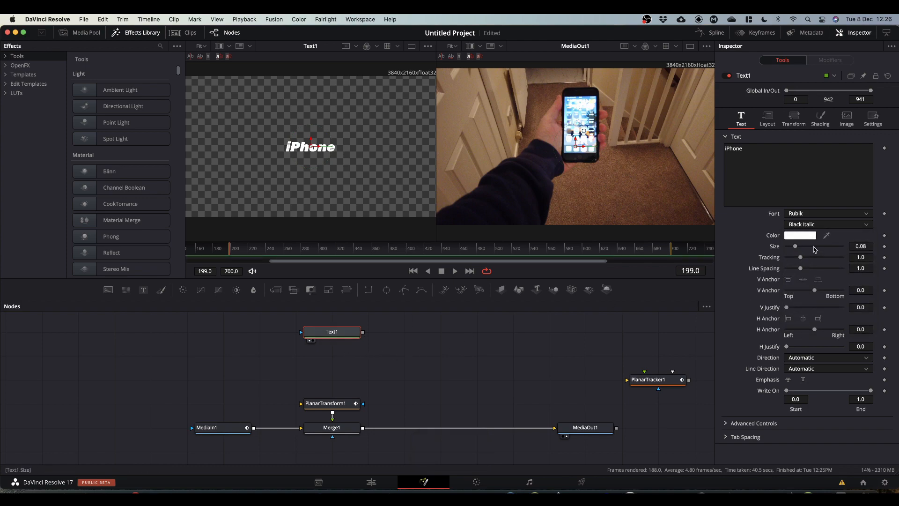
{"action": "left_click_drag", "start_coordinate": [795, 248], "coordinate": [796, 246]}
Step: Set the text color to yellow
{"action": "left_click", "coordinate": [797, 236]}
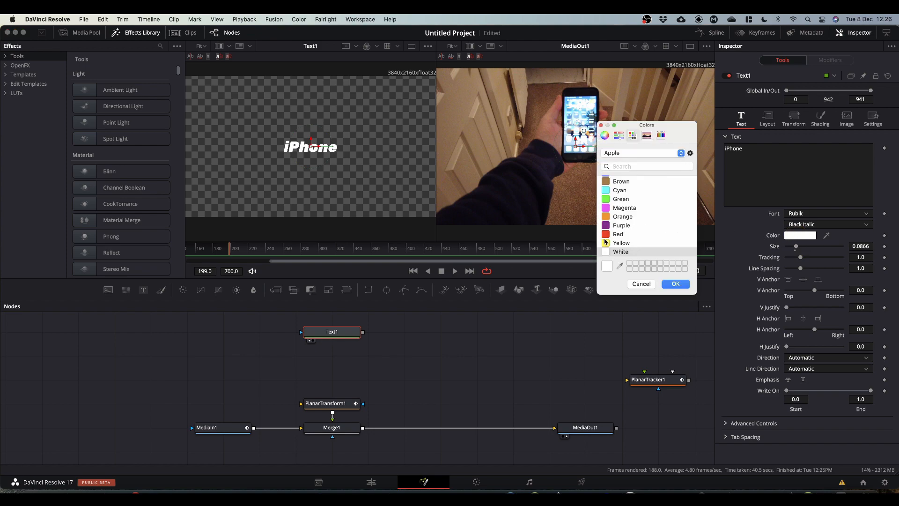
{"action": "left_click", "coordinate": [606, 244]}
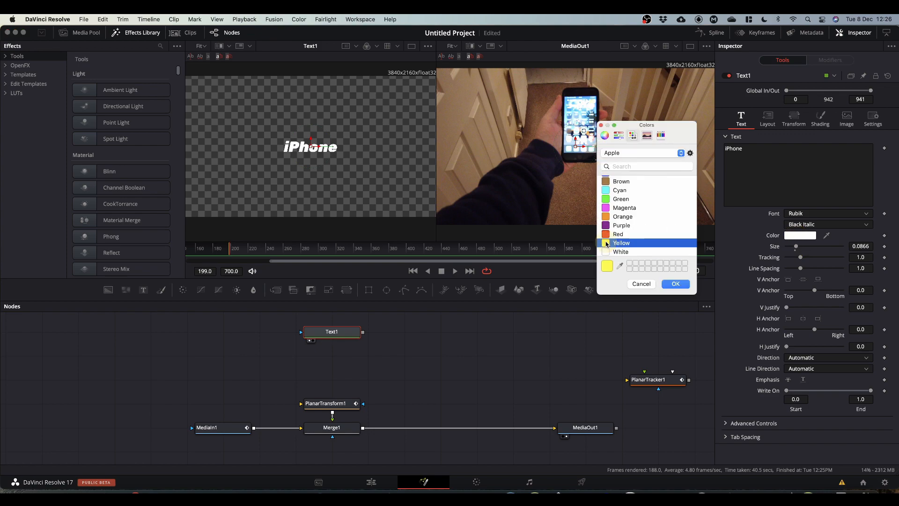
{"action": "left_click", "coordinate": [676, 284]}
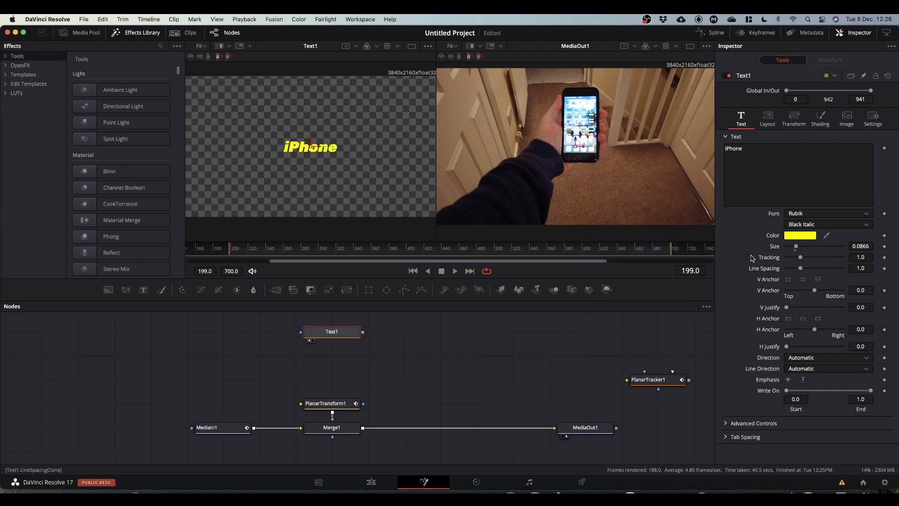
Step: Enable shading element 3, the black shadow, on the text
{"action": "left_click", "coordinate": [821, 118]}
{"action": "left_click", "coordinate": [814, 149]}
{"action": "left_click", "coordinate": [805, 178]}
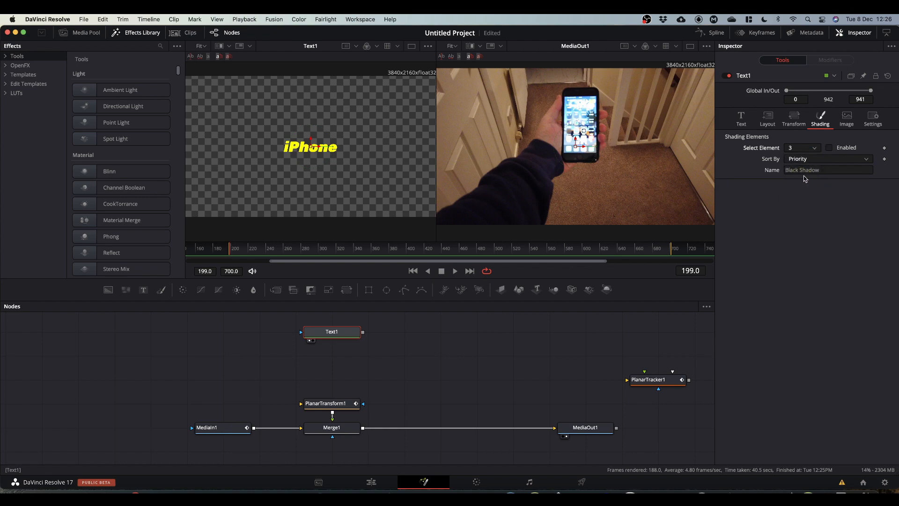
{"action": "left_click", "coordinate": [830, 147]}
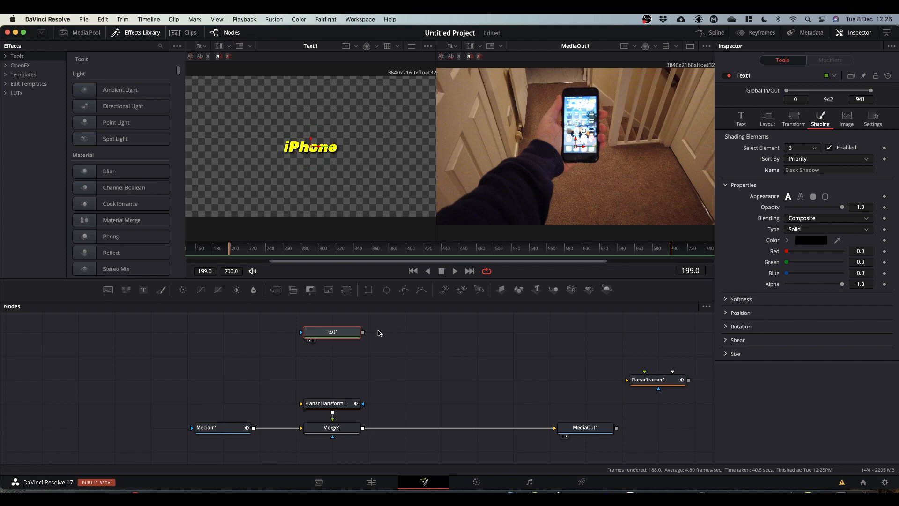
Step: Connect Text1 into the Planar Transform and insert a Transform node after Text1
{"action": "left_click_drag", "start_coordinate": [362, 332], "coordinate": [313, 408]}
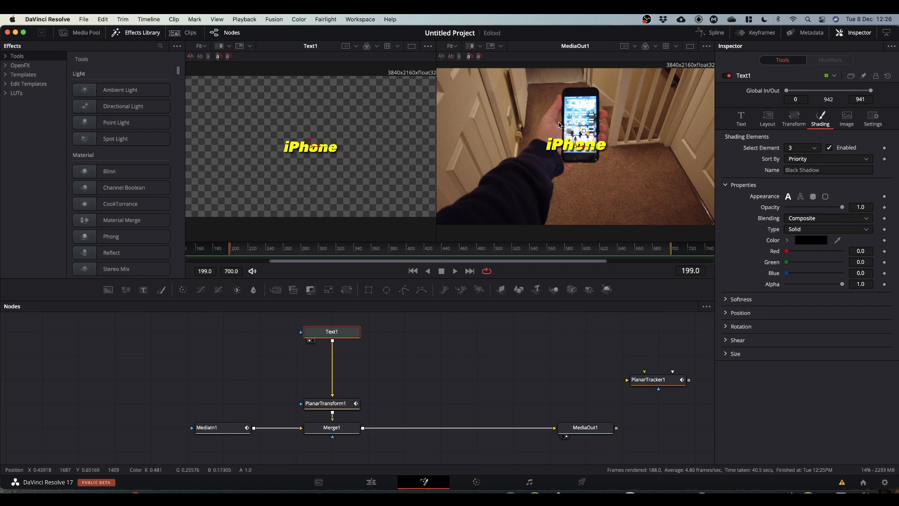
{"action": "left_click", "coordinate": [335, 331]}
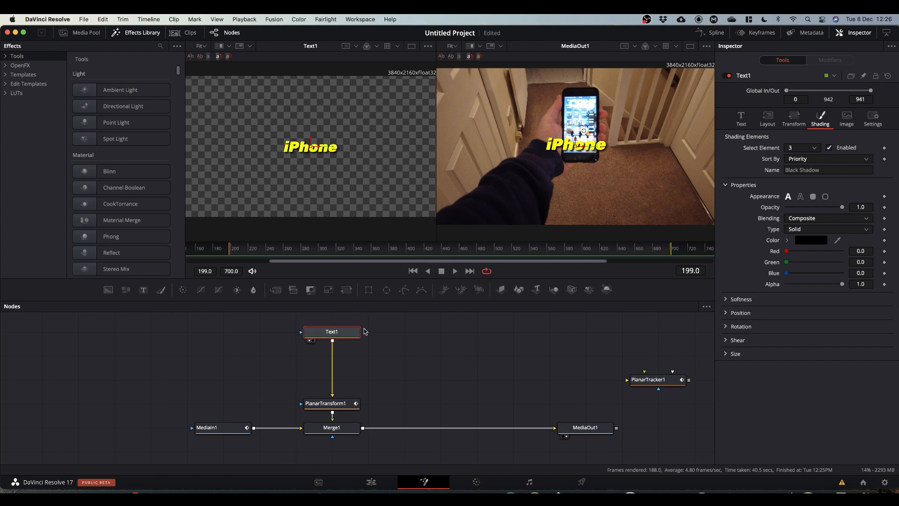
{"action": "left_click", "coordinate": [347, 291]}
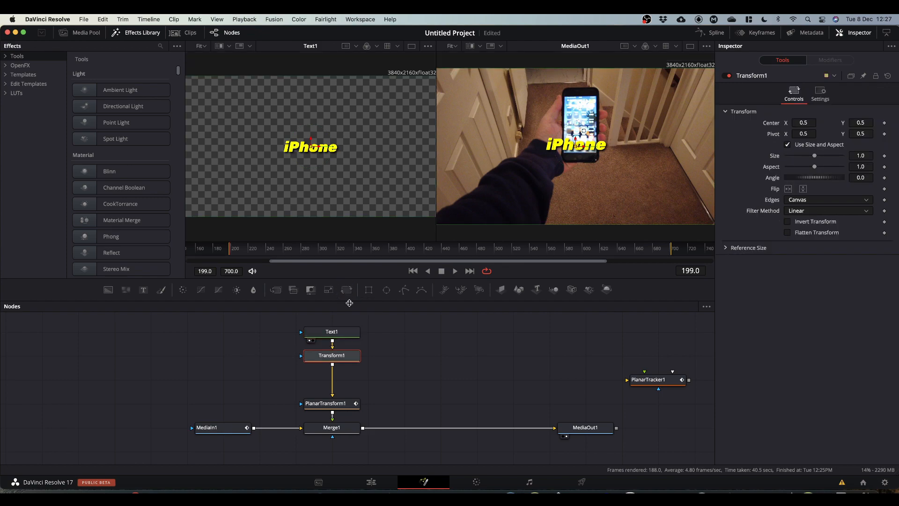
Step: Move the iPhone text to the right of the phone with Transform1, to a center of about 0.696, 0.480
{"action": "left_click", "coordinate": [346, 356]}
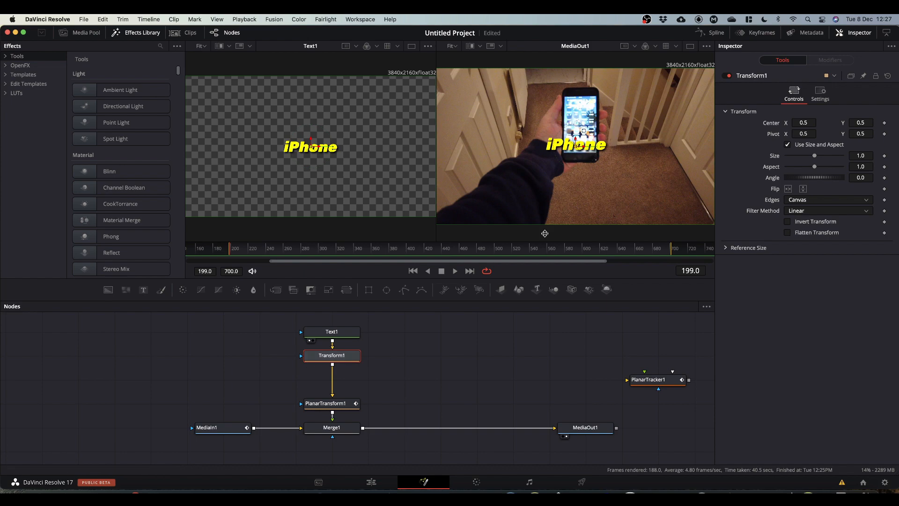
{"action": "left_click_drag", "start_coordinate": [575, 149], "coordinate": [629, 152]}
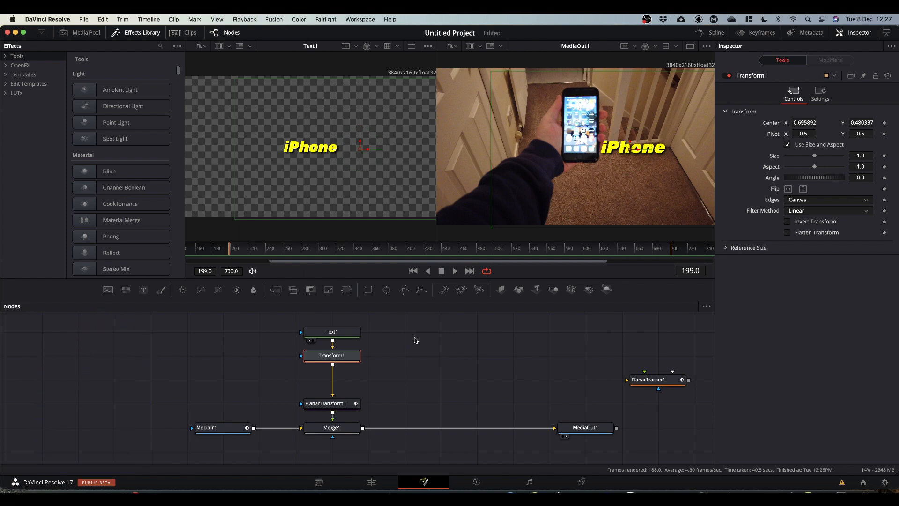
Step: Duplicate the Text1, Transform1, PlanarTransform1 and Merge1 chain and insert the copy between Merge1 and MediaOut1
{"action": "left_click_drag", "start_coordinate": [328, 319], "coordinate": [344, 432]}
{"action": "key", "text": "alt"}
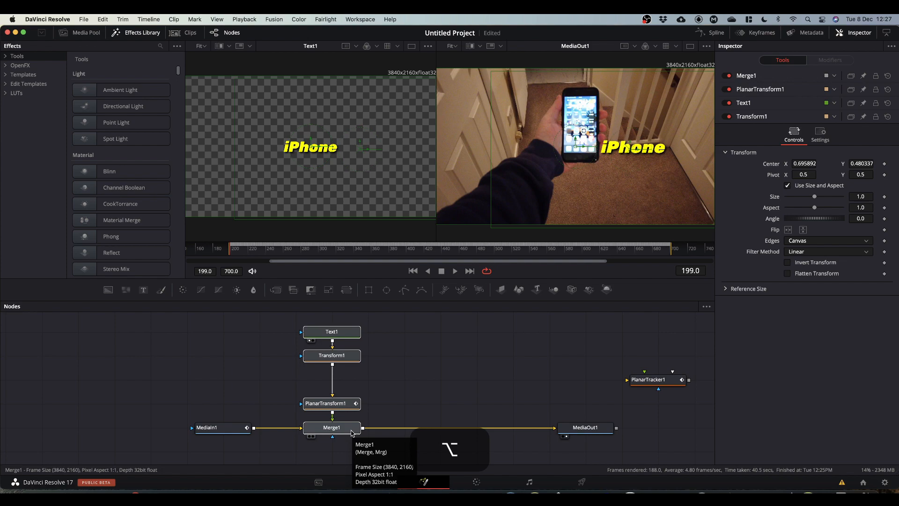
{"action": "key", "text": "super+c"}
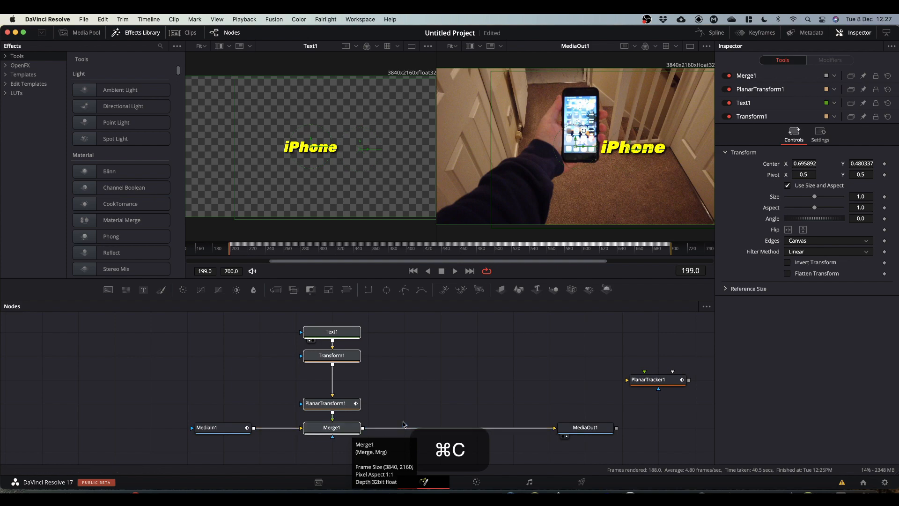
{"action": "left_click", "coordinate": [454, 390]}
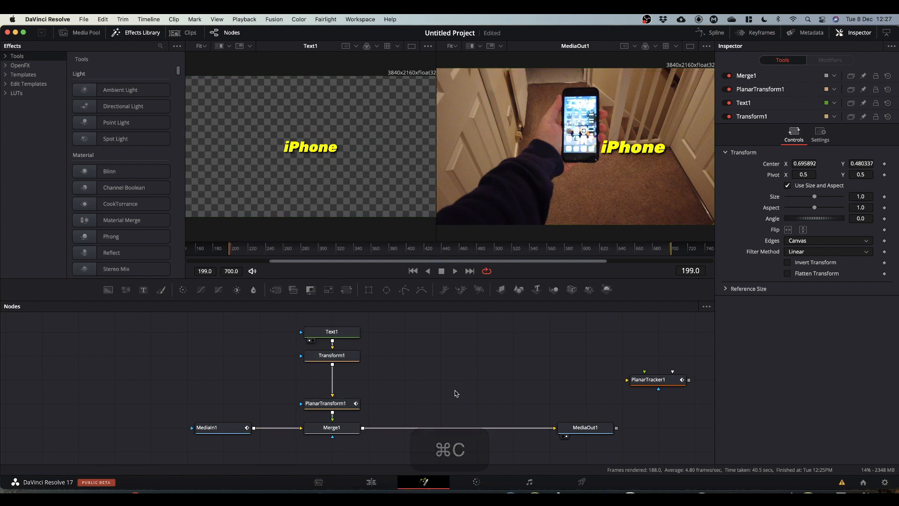
{"action": "key", "text": "super+v"}
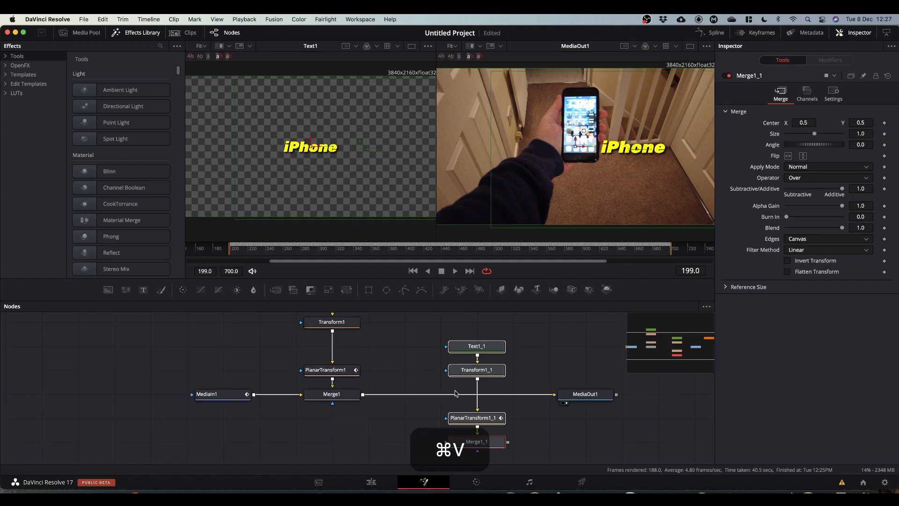
{"action": "left_click", "coordinate": [490, 442]}
{"action": "left_click_drag", "start_coordinate": [490, 441], "coordinate": [441, 397]}
{"action": "key", "text": "shift"}
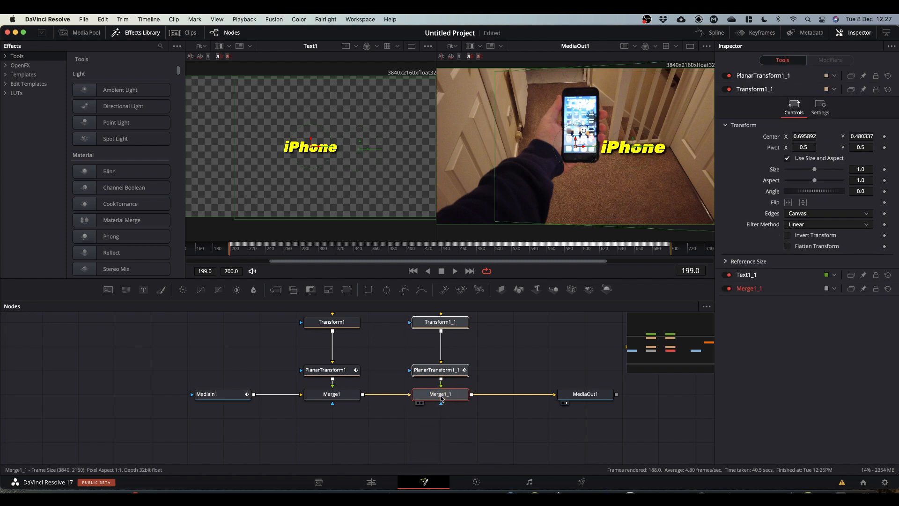
Step: Replace the copied title's text with the person's first name in possessive form
{"action": "scroll", "coordinate": [504, 364], "scroll_direction": "up", "scroll_amount": 5}
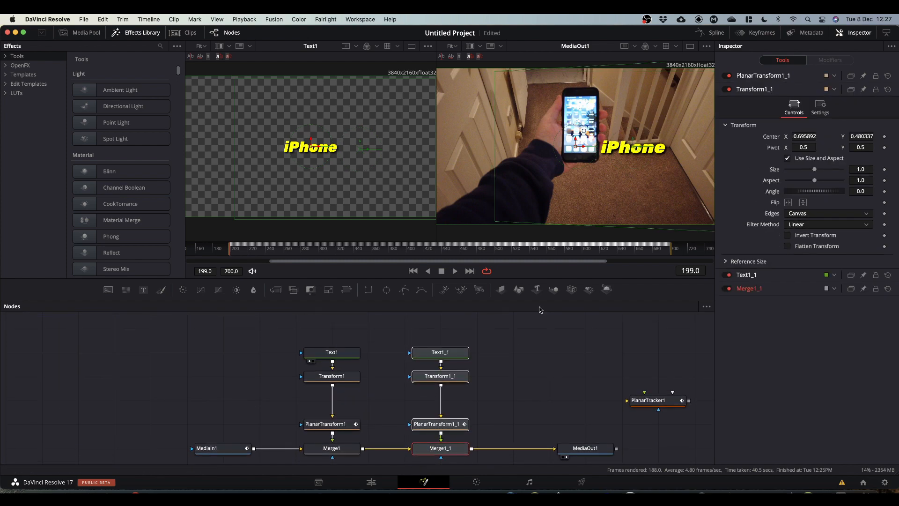
{"action": "left_click", "coordinate": [431, 354]}
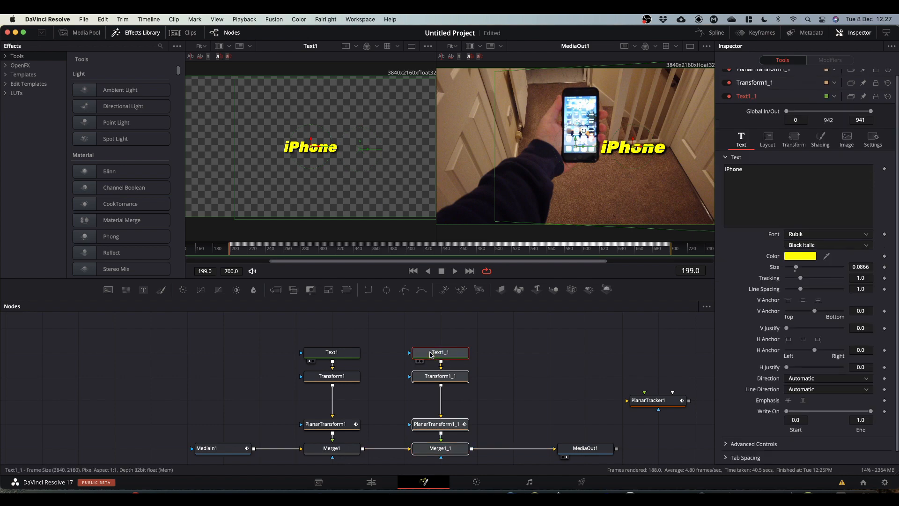
{"action": "left_click", "coordinate": [506, 354]}
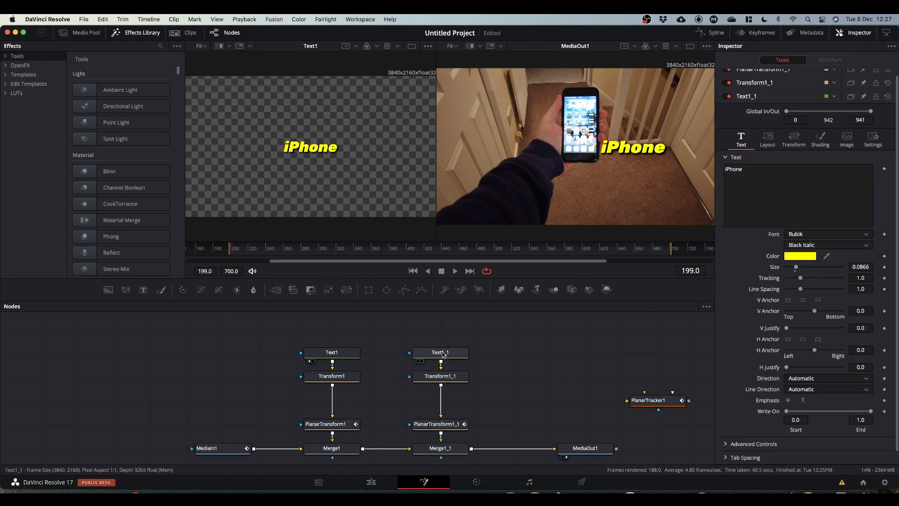
{"action": "left_click", "coordinate": [449, 353]}
{"action": "left_click_drag", "start_coordinate": [751, 149], "coordinate": [704, 149]}
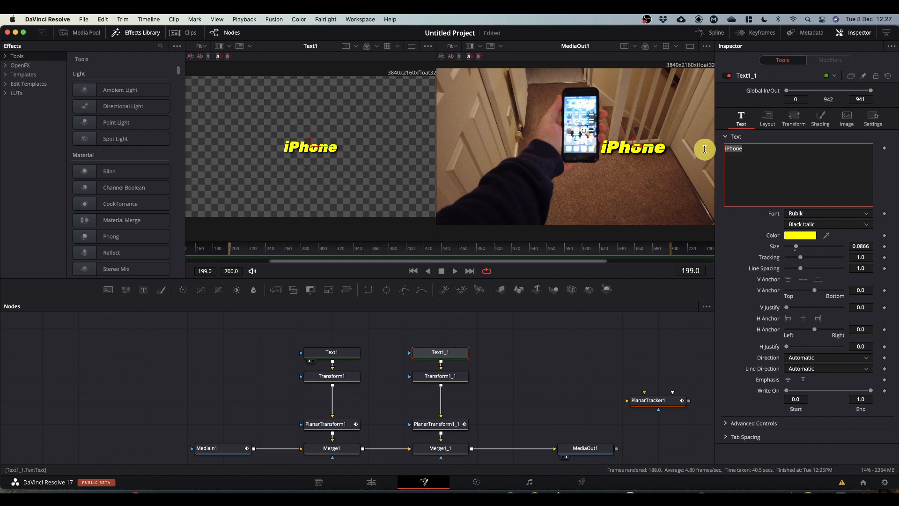
{"action": "type", "text": "Simon"}
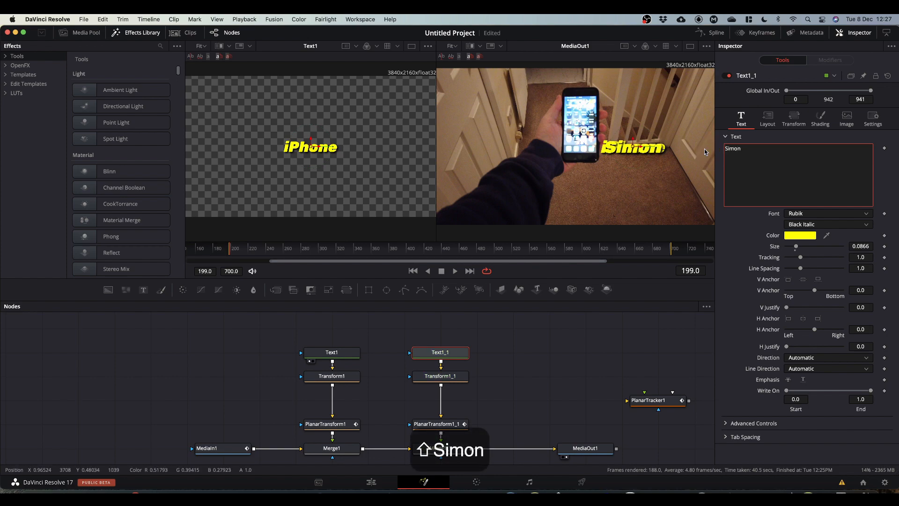
{"action": "type", "text": "'s"}
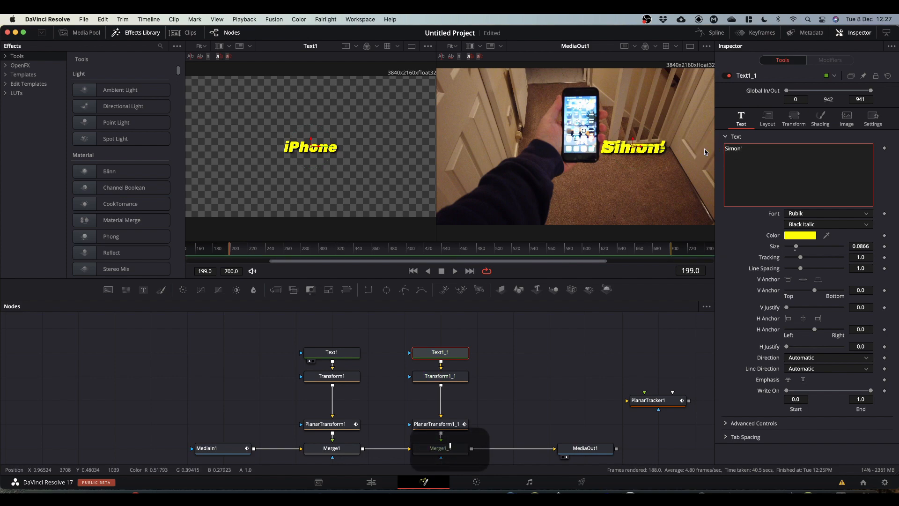
Step: Move the copied title above the phone to a center of about 0.320, 0.803 with Transform1_1, and play back the result
{"action": "left_click", "coordinate": [437, 379]}
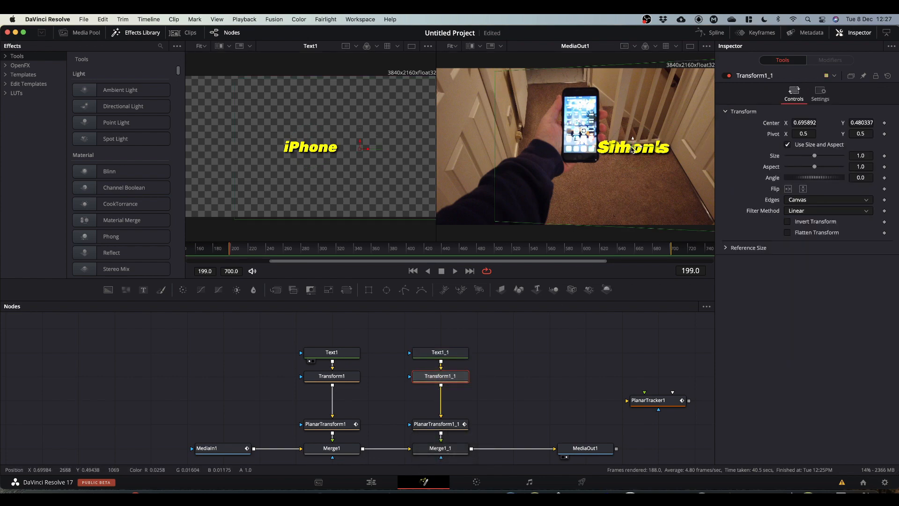
{"action": "left_click_drag", "start_coordinate": [635, 149], "coordinate": [527, 99]}
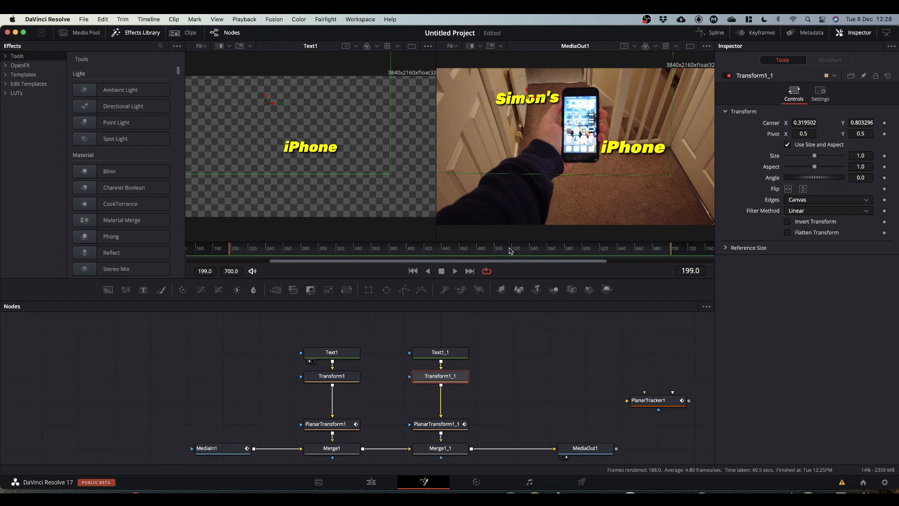
{"action": "left_click", "coordinate": [500, 374]}
{"action": "key", "text": "space"}
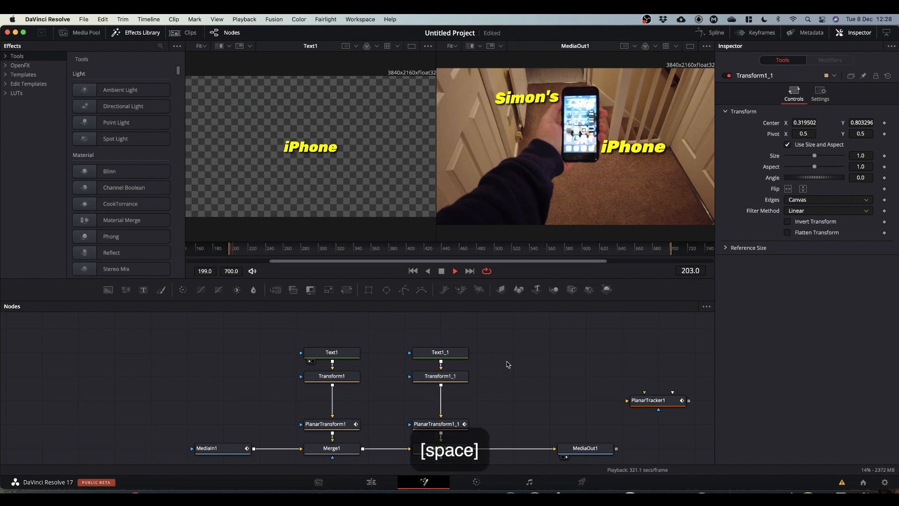